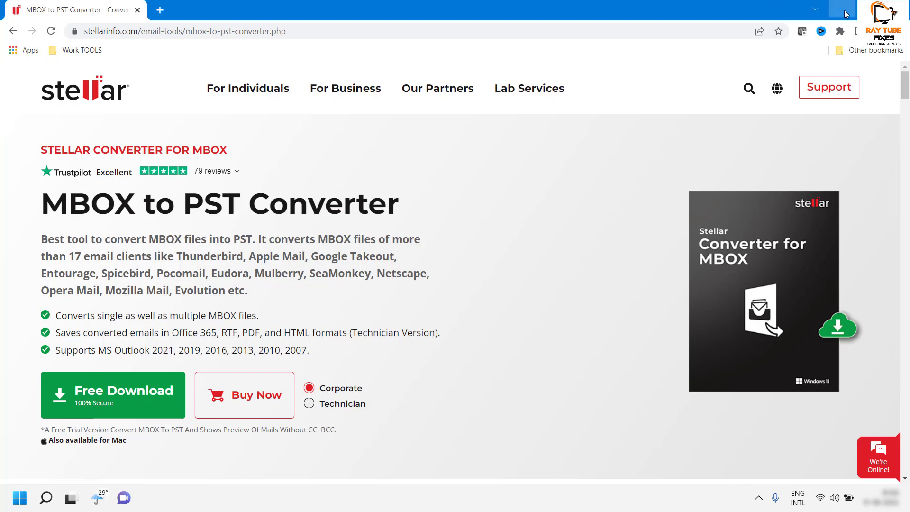
- Minimize Chrome to reveal the MBOX folder with the Stellar Technician installer
left_click(842, 9)
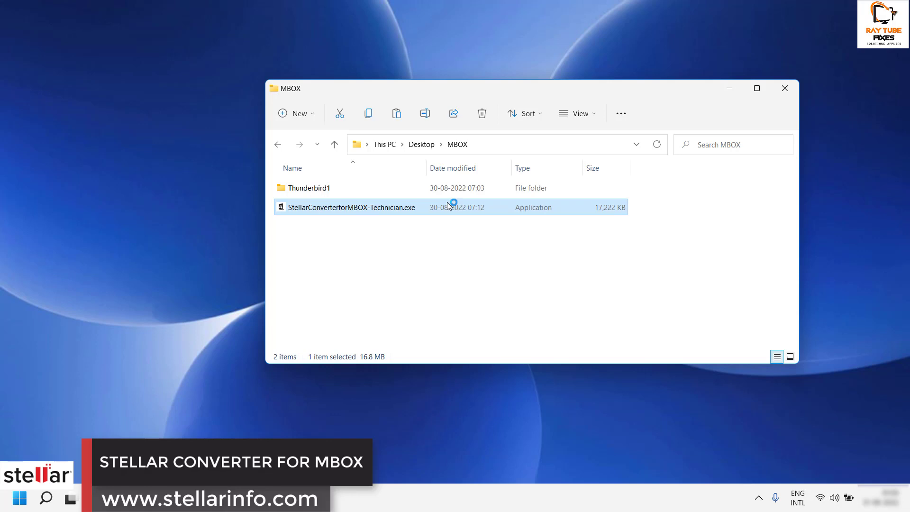
- Install Stellar Converter for MBOX Technician: accept the license, keep the default location and desktop shortcut
left_click(781, 86)
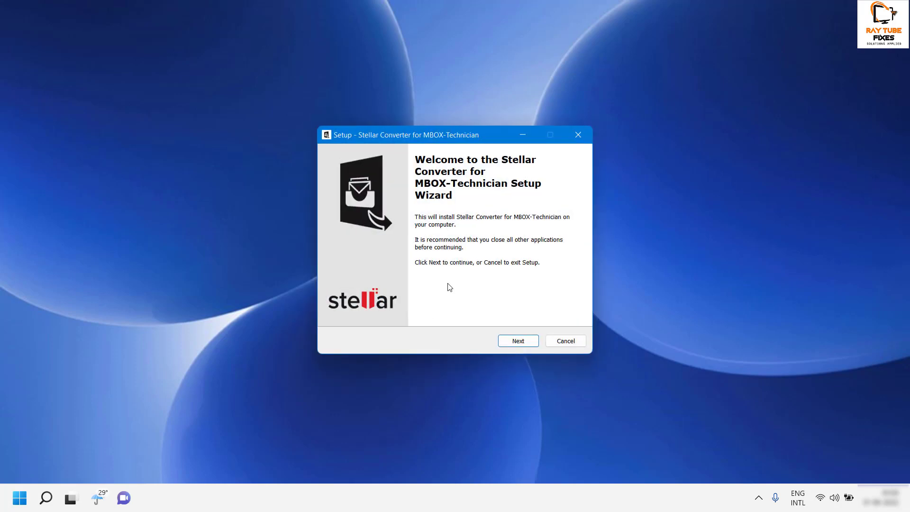
left_click(514, 344)
left_click(393, 308)
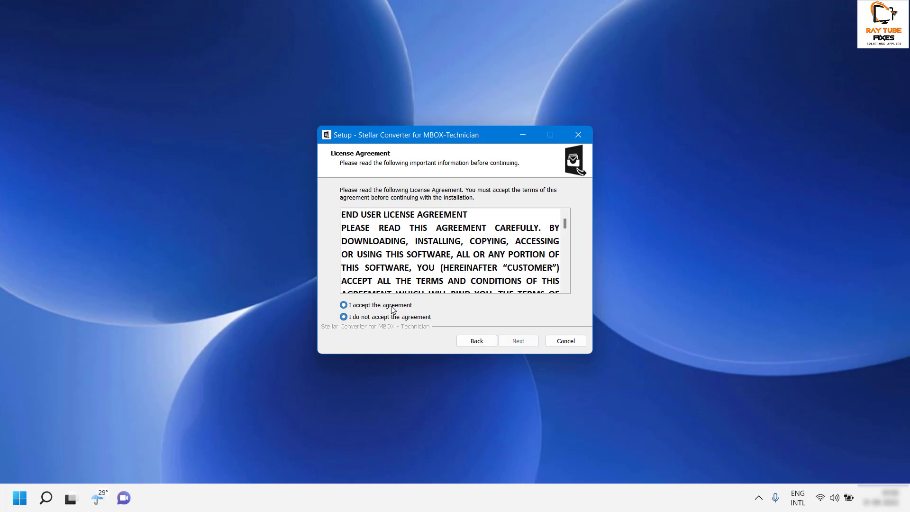
left_click(517, 345)
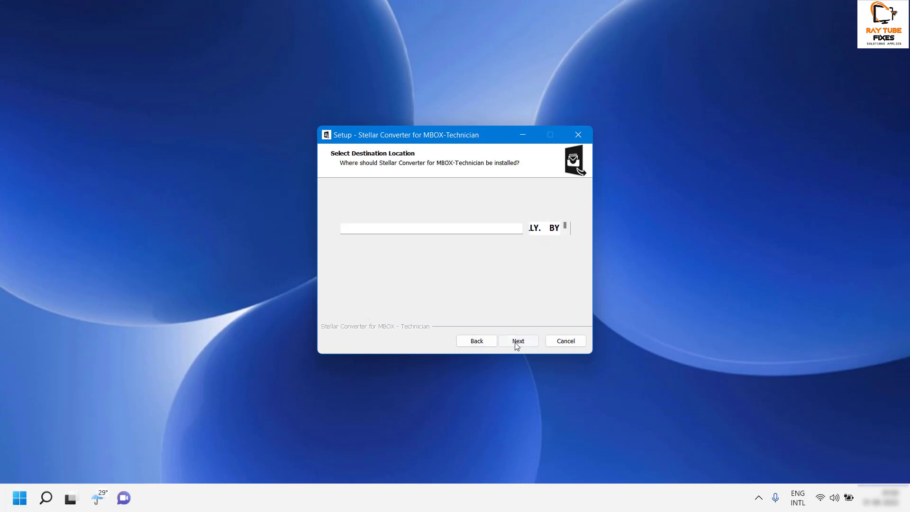
left_click(520, 344)
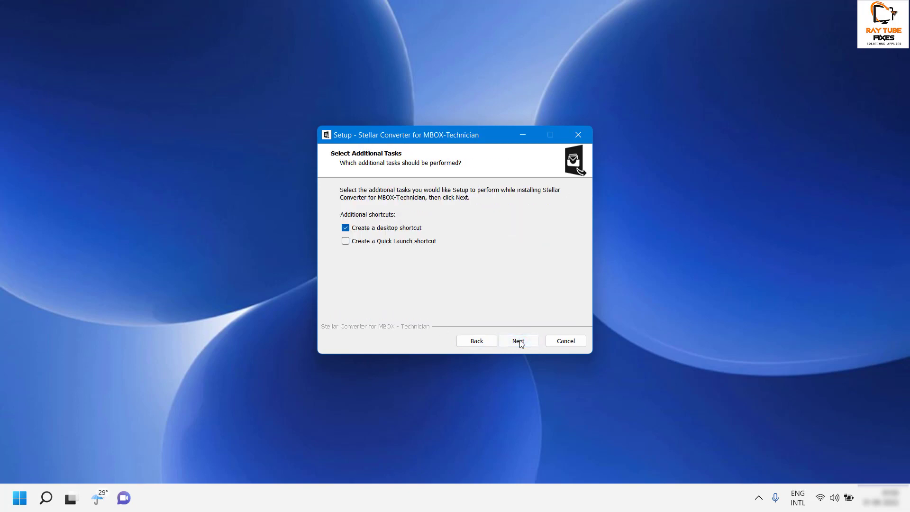
left_click(520, 343)
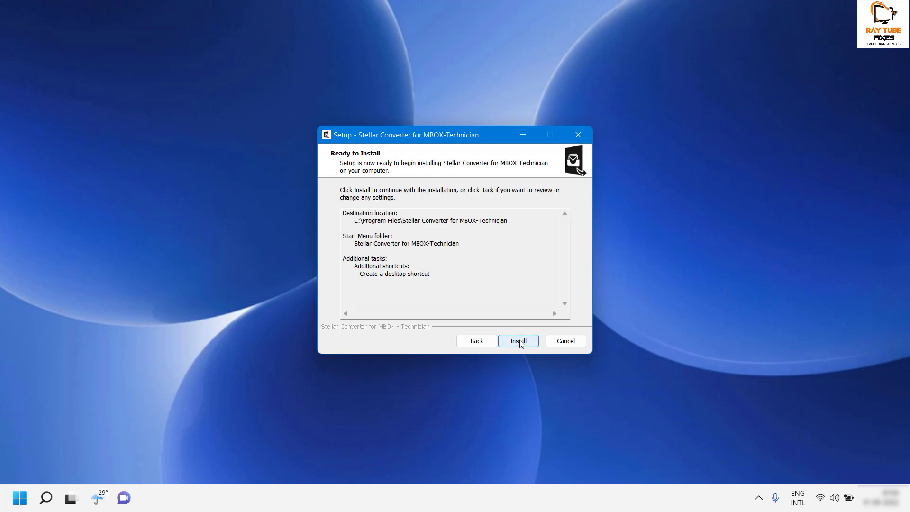
left_click(521, 342)
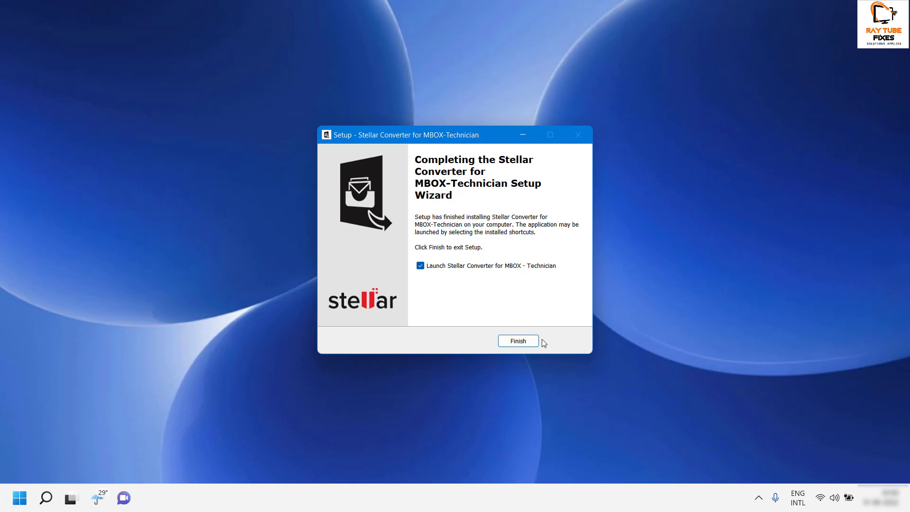
left_click(528, 346)
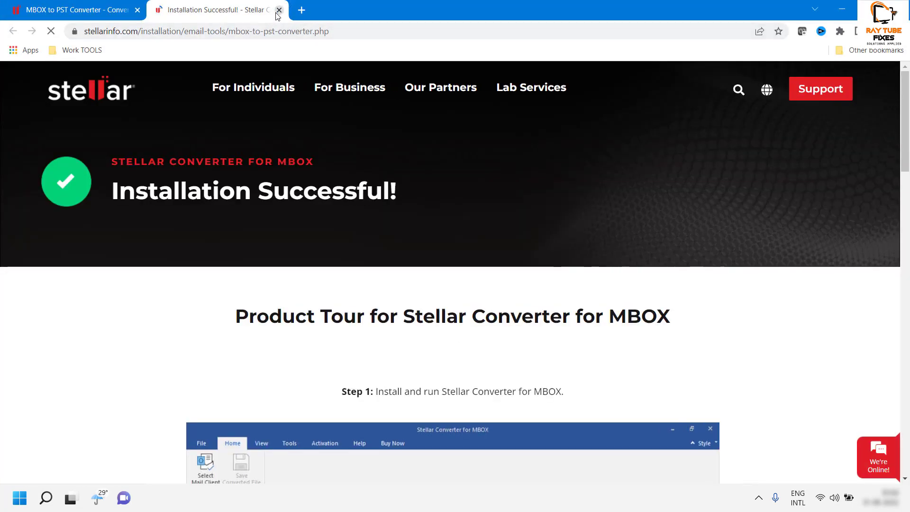
- Close Chrome's Installation Successful tab so the converter's Select MBOX dialog shows
left_click(278, 10)
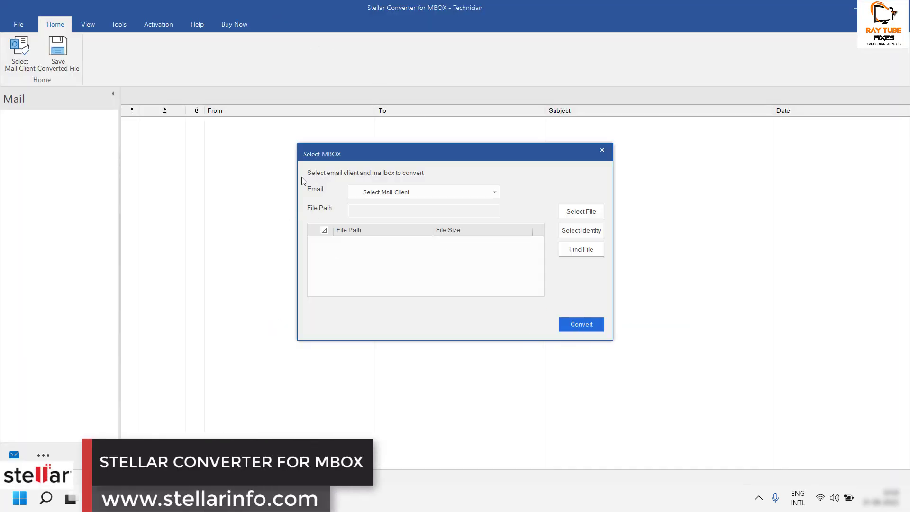
- Dismiss the Select MBOX dialog, check the Activation tab, and return to Home
left_click(600, 152)
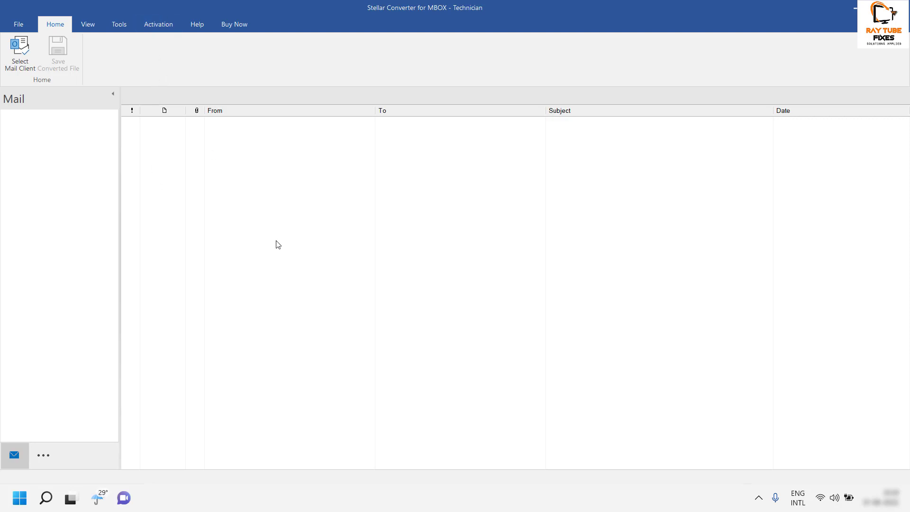
left_click(158, 25)
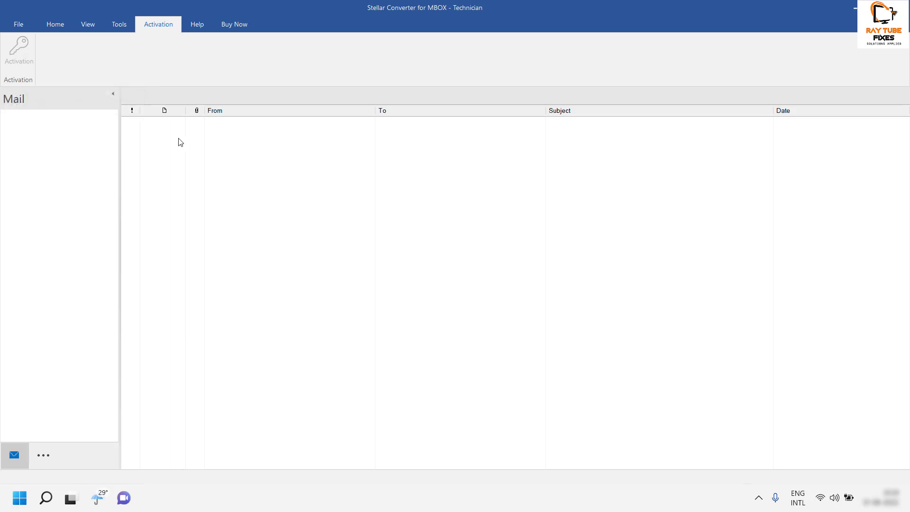
left_click(56, 24)
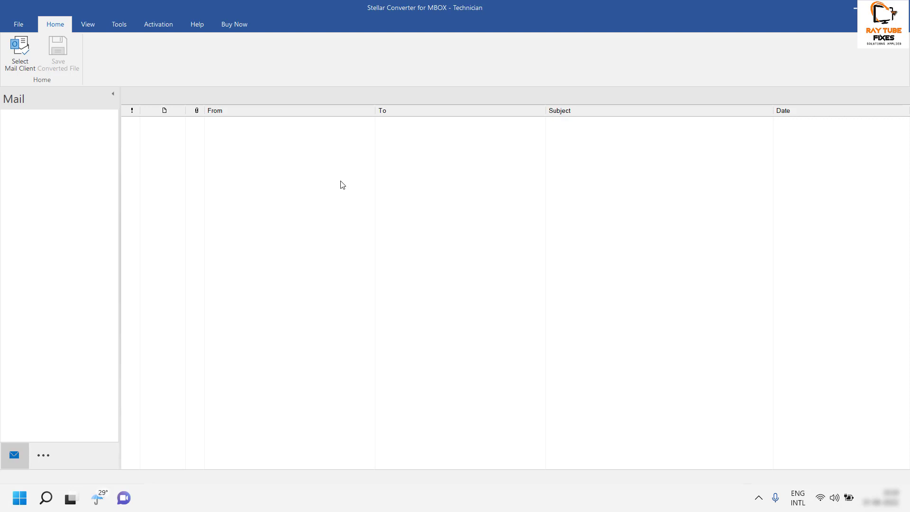
- Choose Thunderbird as the mail client and start browsing for its mailbox folder
left_click(20, 57)
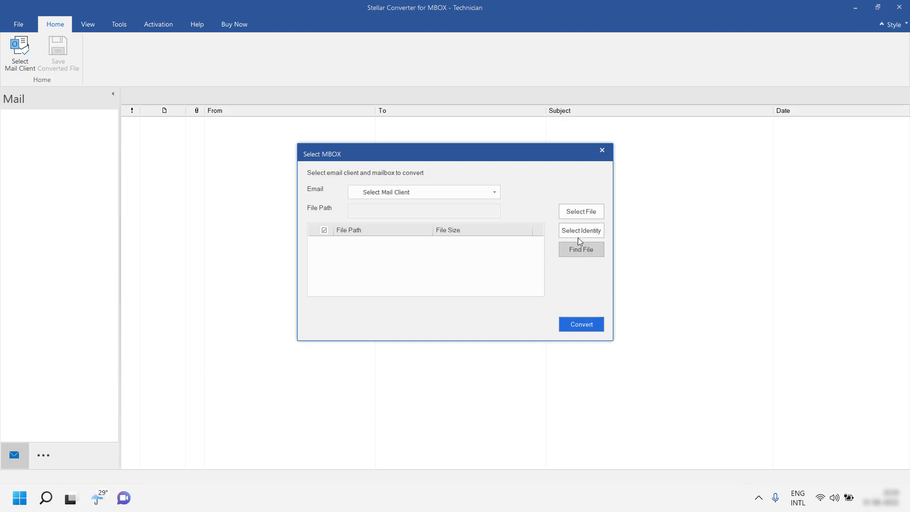
left_click(395, 194)
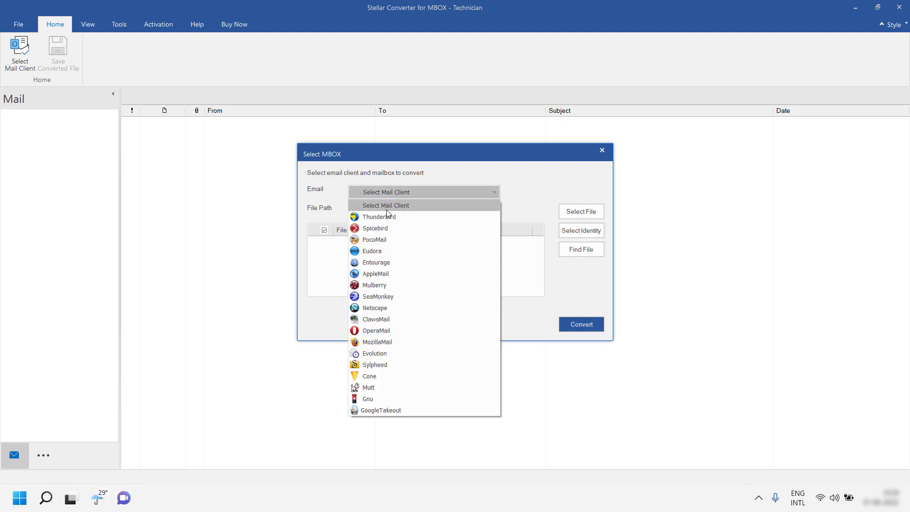
left_click(386, 216)
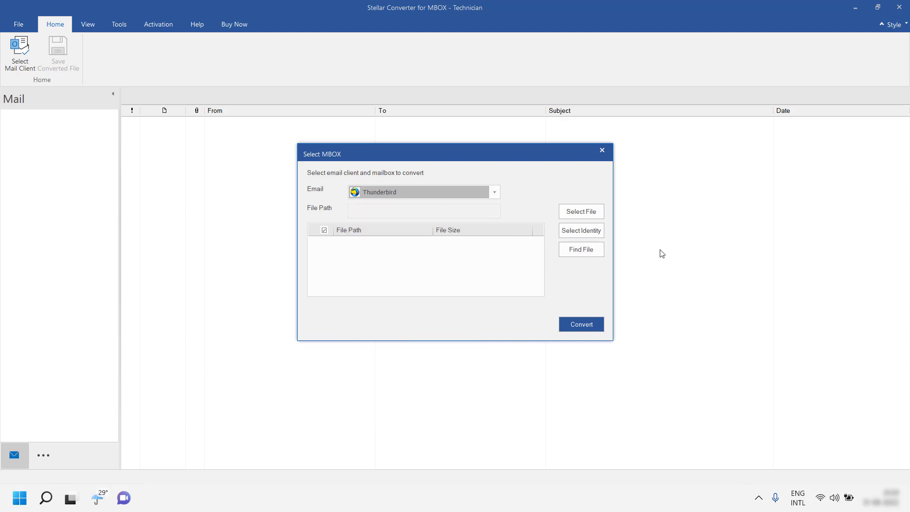
left_click(582, 231)
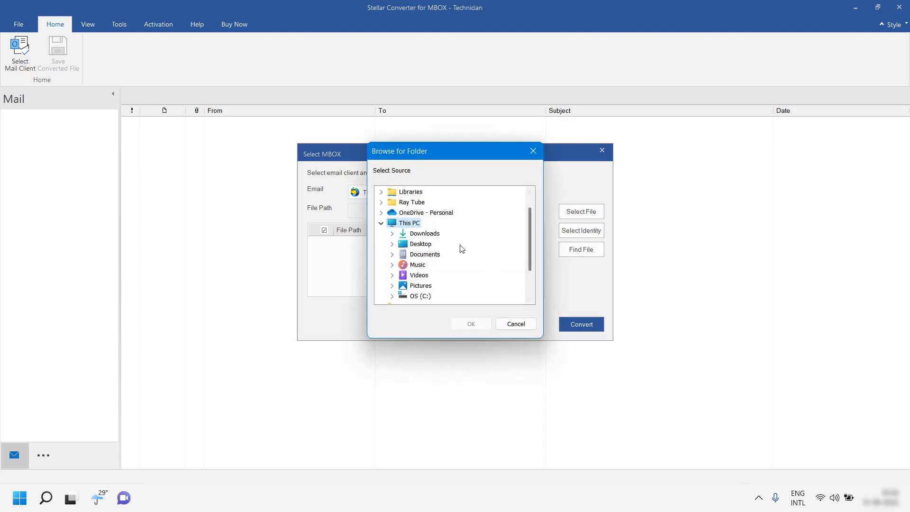
- Set the source folder to Desktop > MBOX > Thunderbird1
left_click(380, 223)
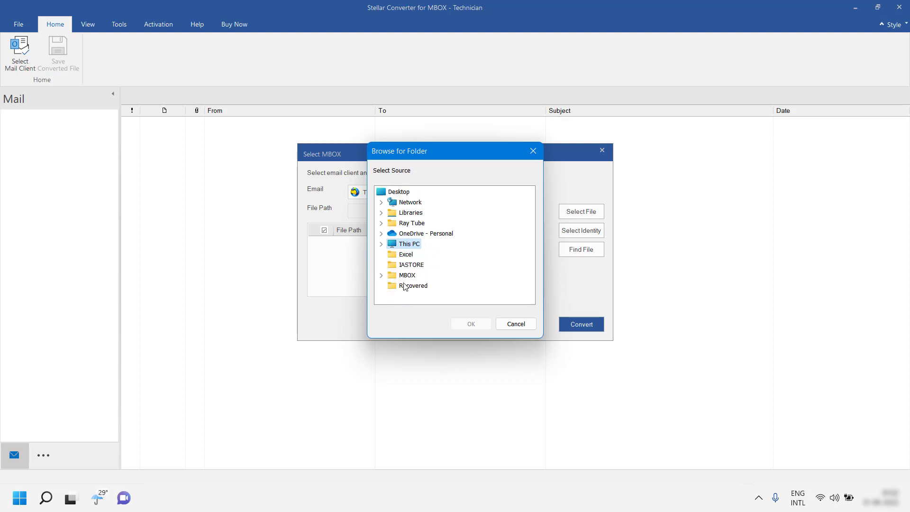
left_click(383, 275)
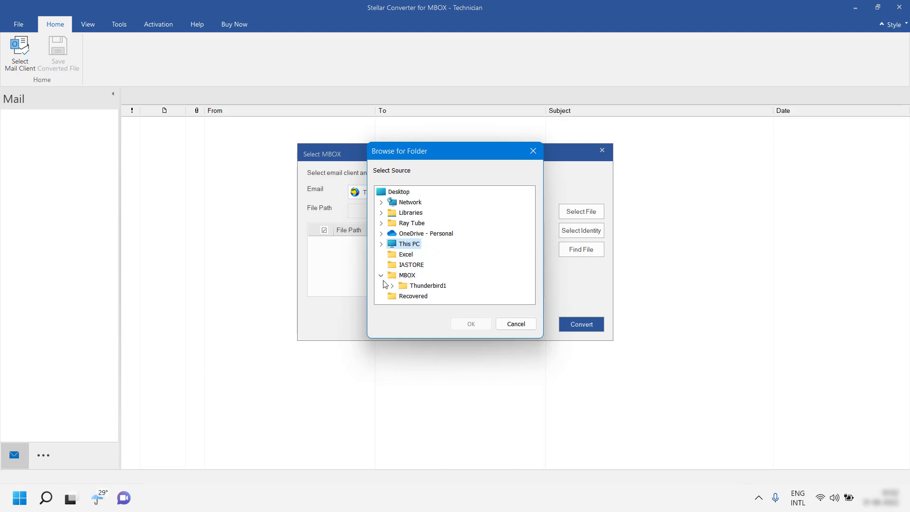
left_click(430, 286)
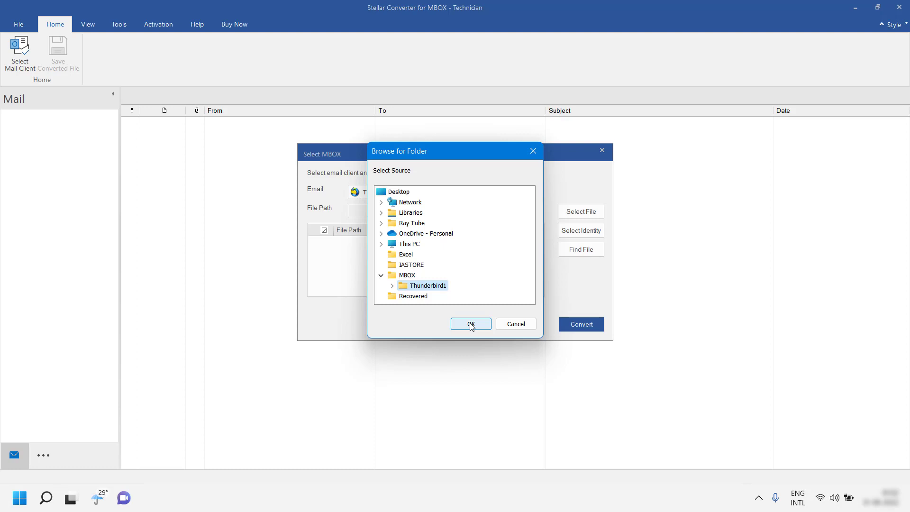
left_click(470, 324)
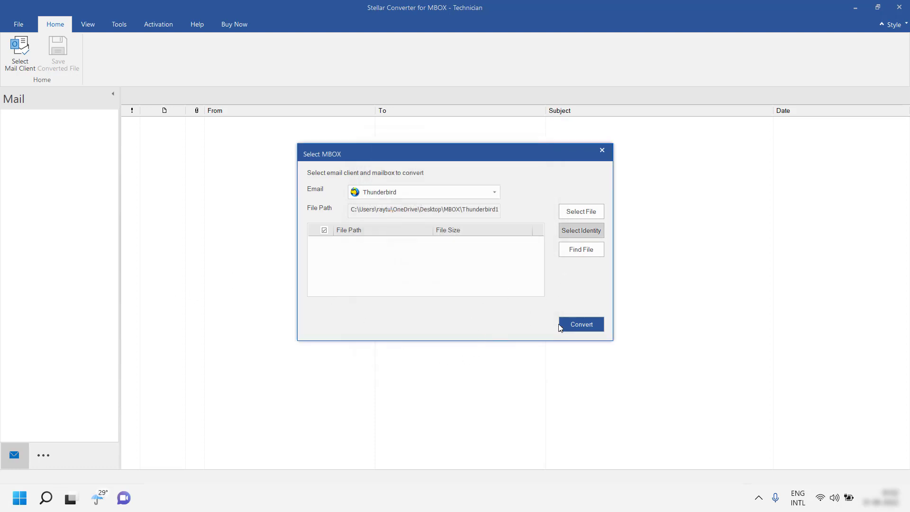
- Scan the Thunderbird1 mailbox and acknowledge the completion message
left_click(575, 323)
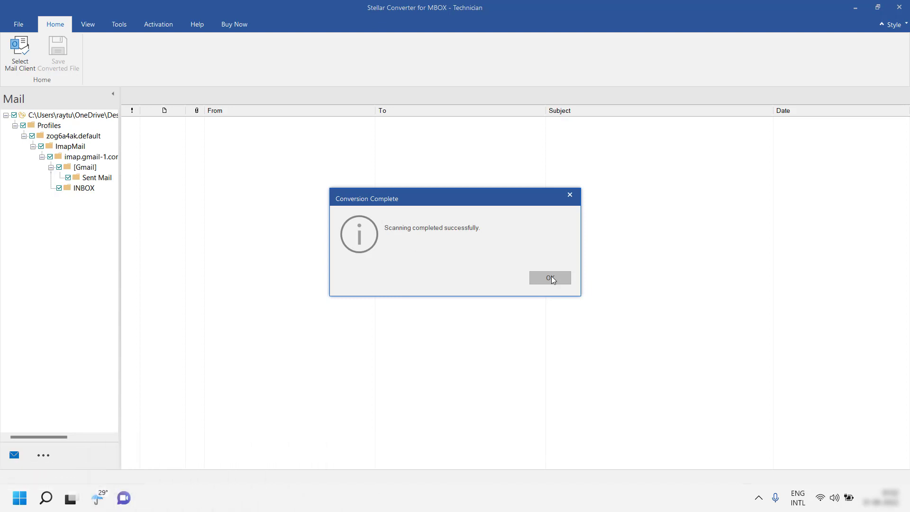
left_click(551, 276)
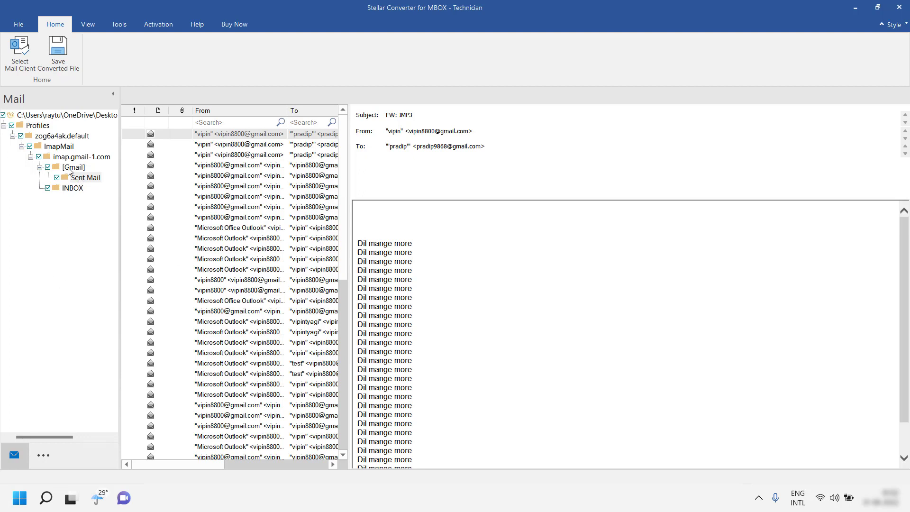
- Browse the [Gmail], ImapMail and Profiles folders, then load and select INBOX
left_click(73, 167)
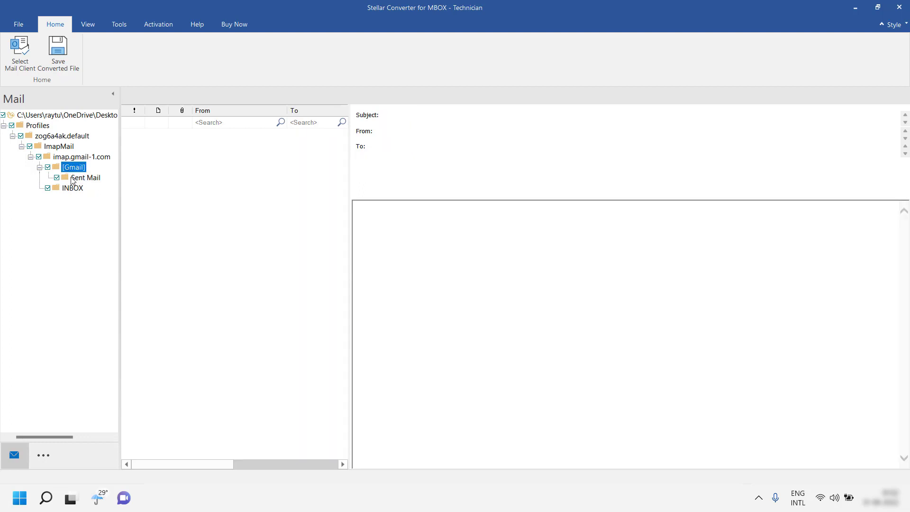
left_click(58, 145)
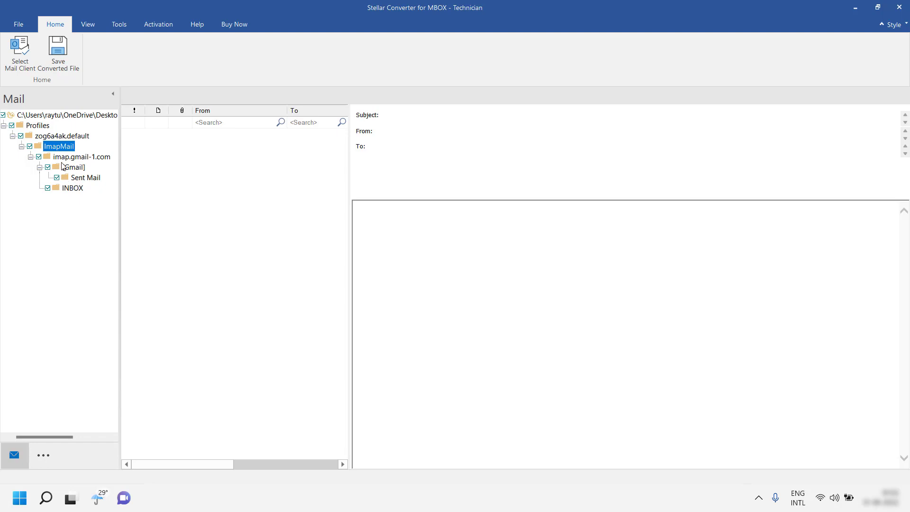
left_click(39, 126)
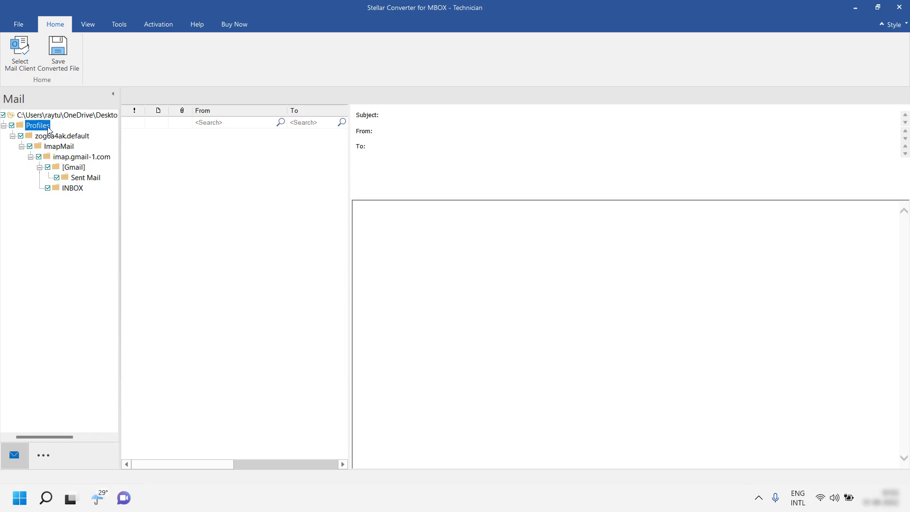
left_click(72, 188)
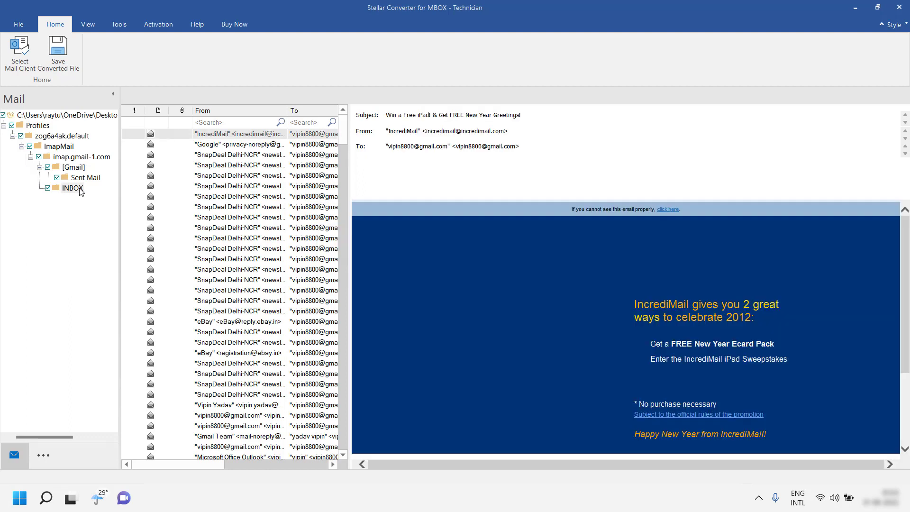
left_click(73, 189)
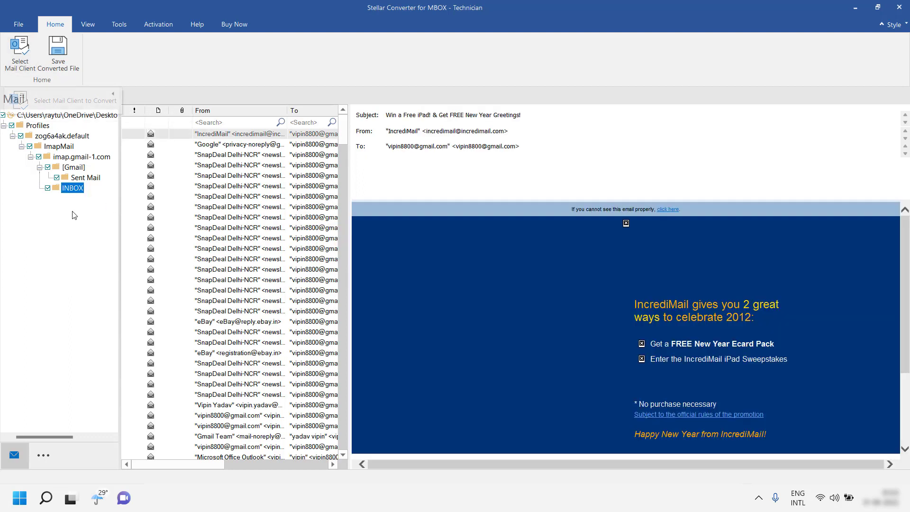
- Open Save Converted File with New PST as the output format
left_click(63, 52)
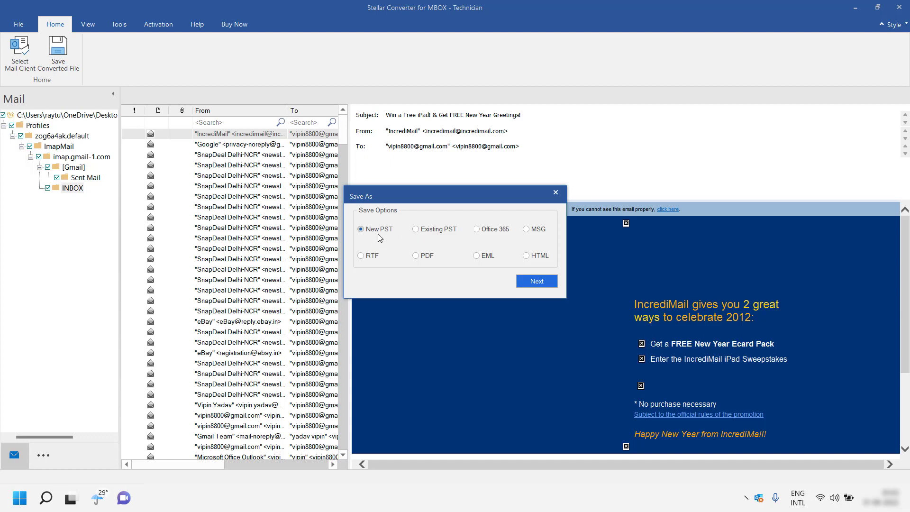
- Save INBOX as a new PST in the Desktop MBOX folder and acknowledge completion
left_click(536, 282)
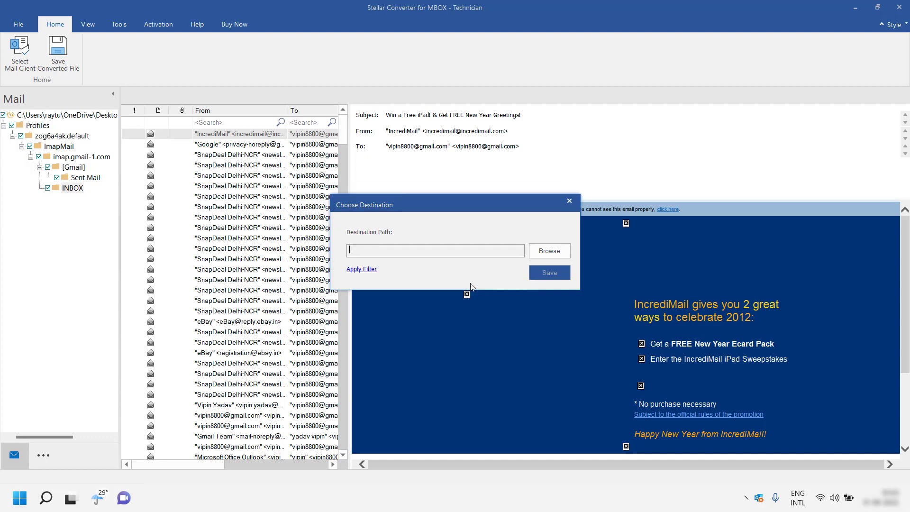
left_click(559, 249)
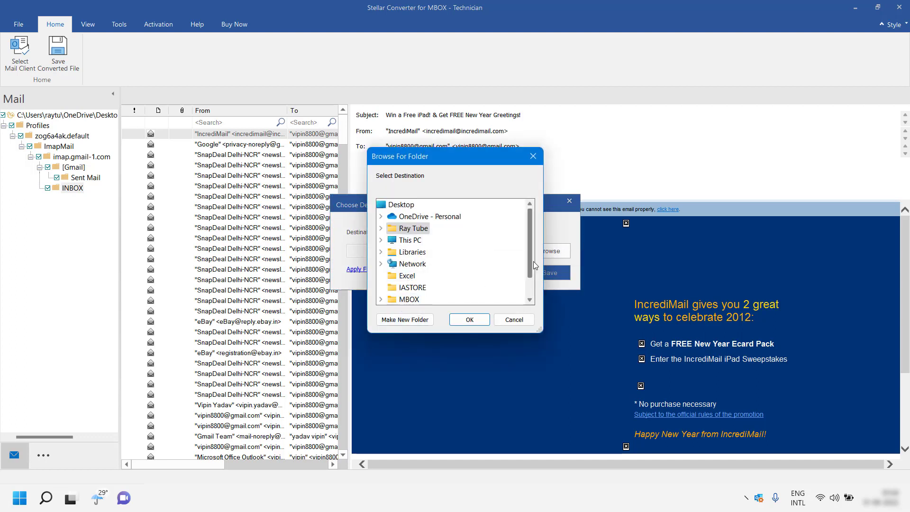
scroll(426, 263, "down", 1)
double_click(395, 274)
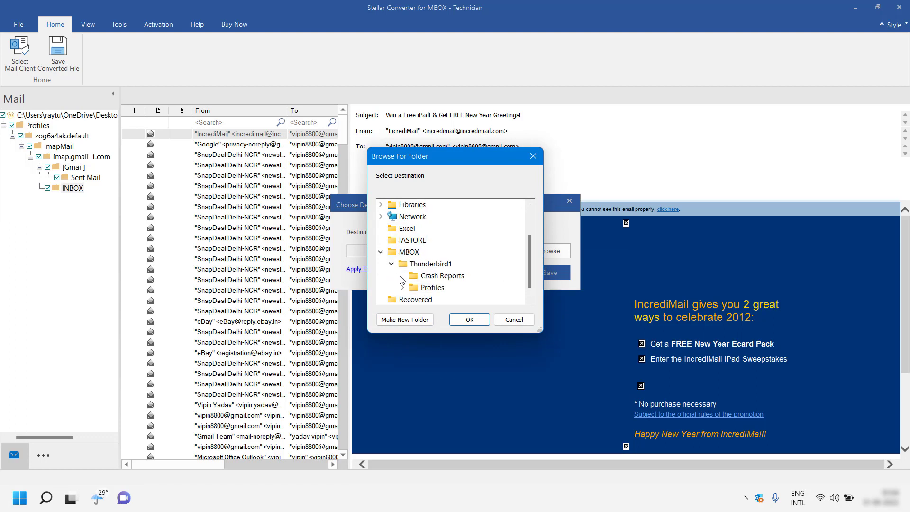
left_click(408, 251)
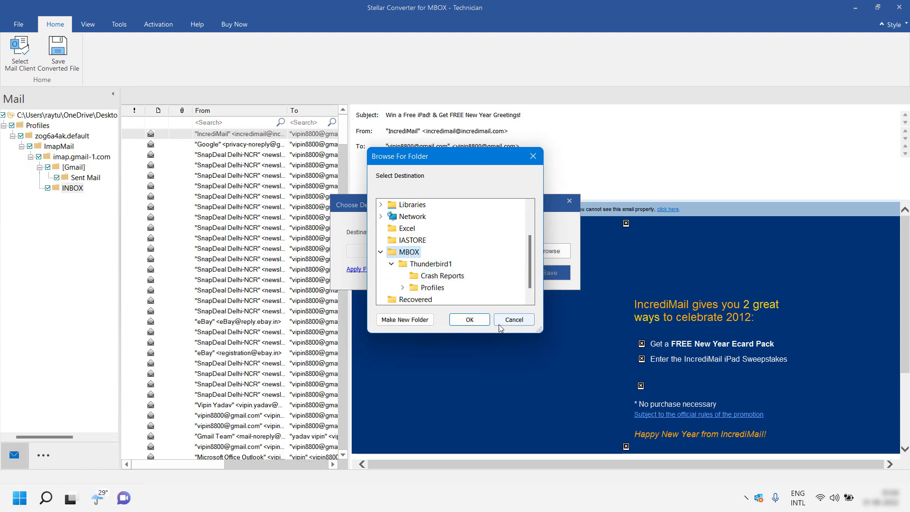
left_click(469, 319)
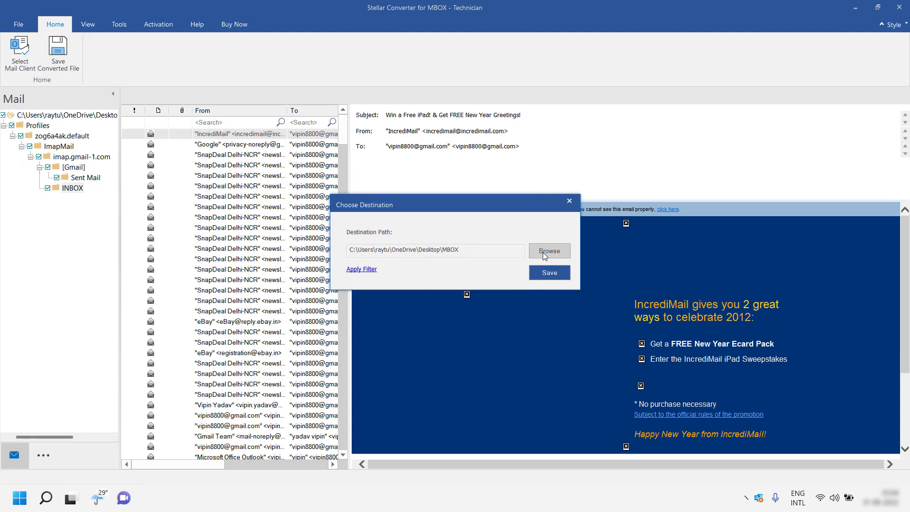
left_click(547, 273)
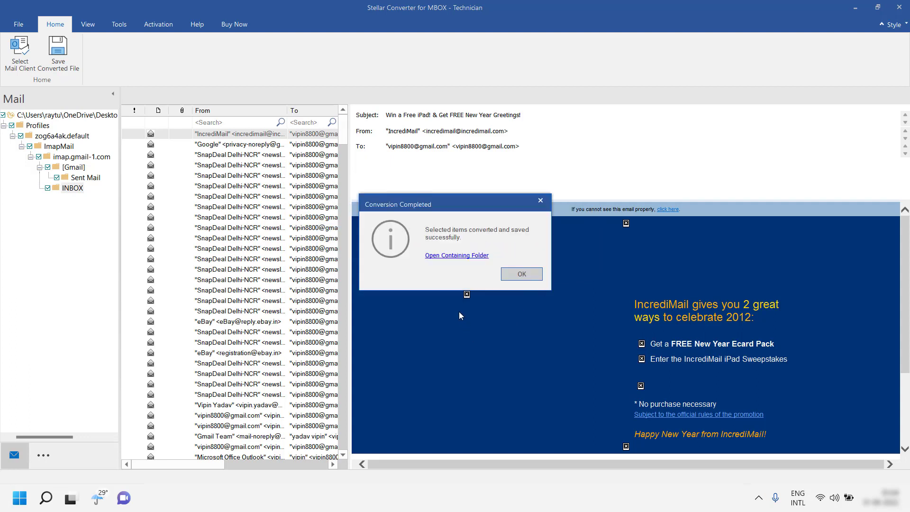
left_click(529, 274)
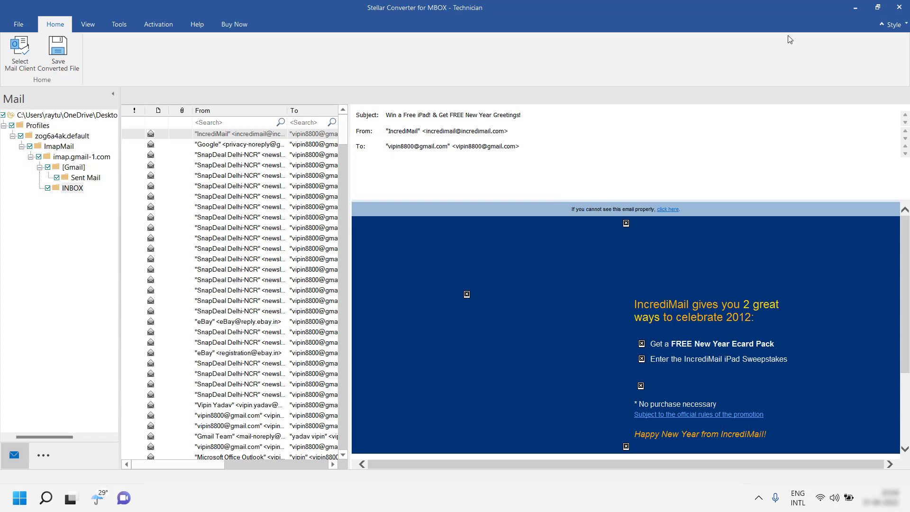
- Hide the converter and browser, view Outlook.pst in Converted Data, then launch Outlook via Run
left_click(855, 8)
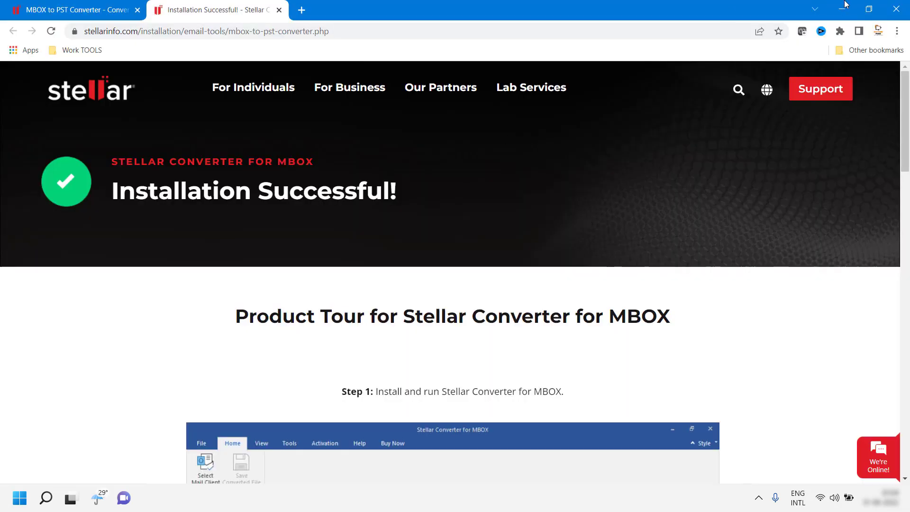
left_click(844, 5)
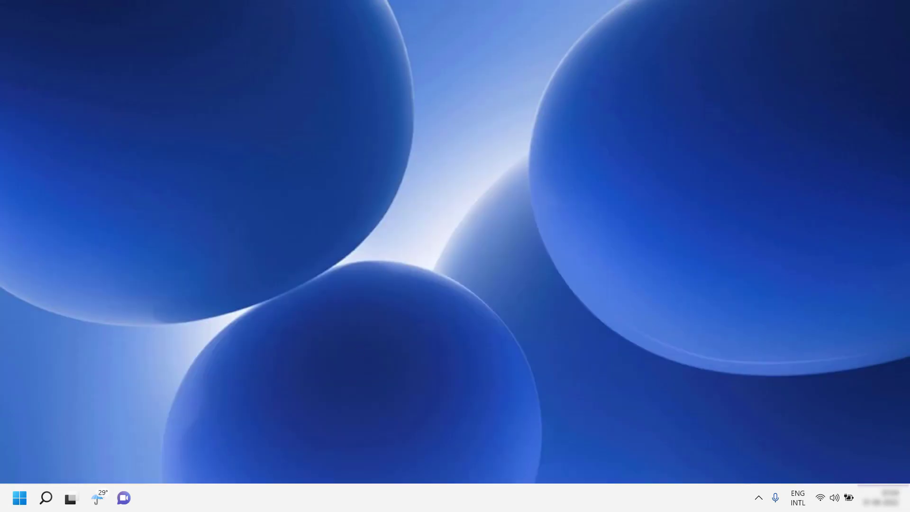
left_click(70, 497)
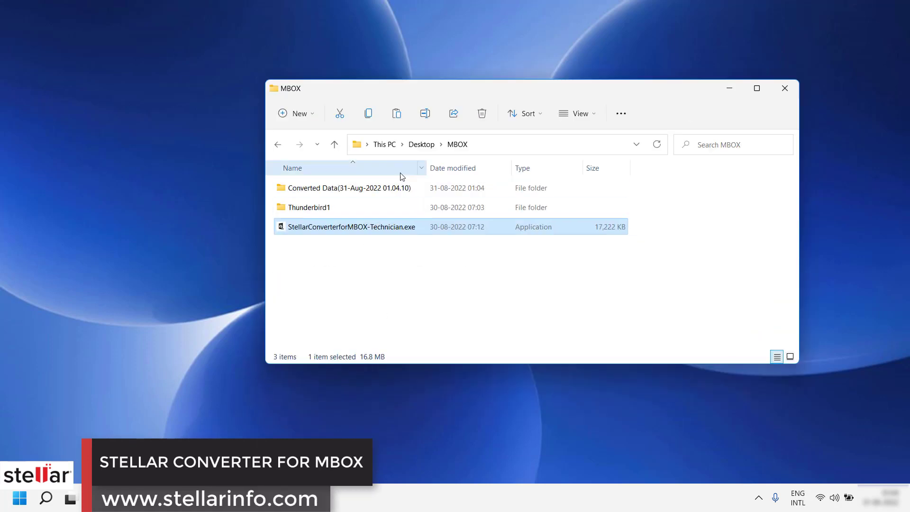
double_click(329, 191)
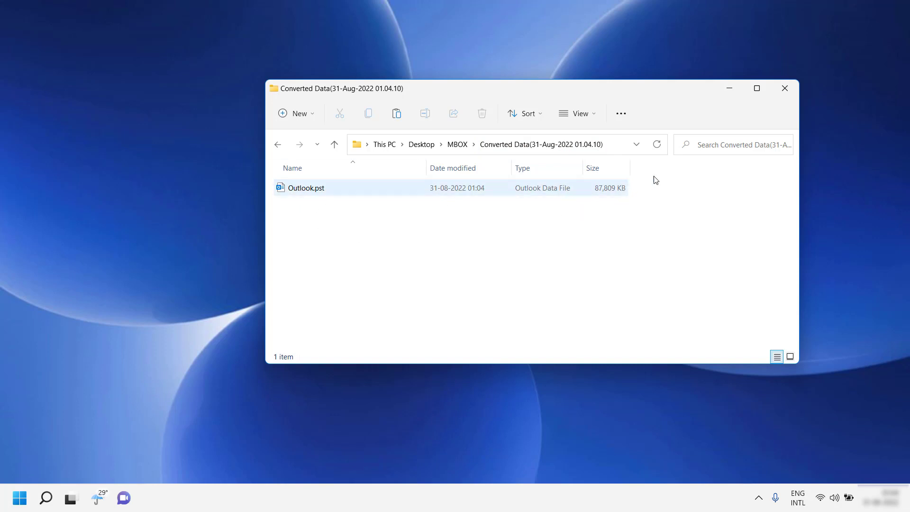
key("super+r")
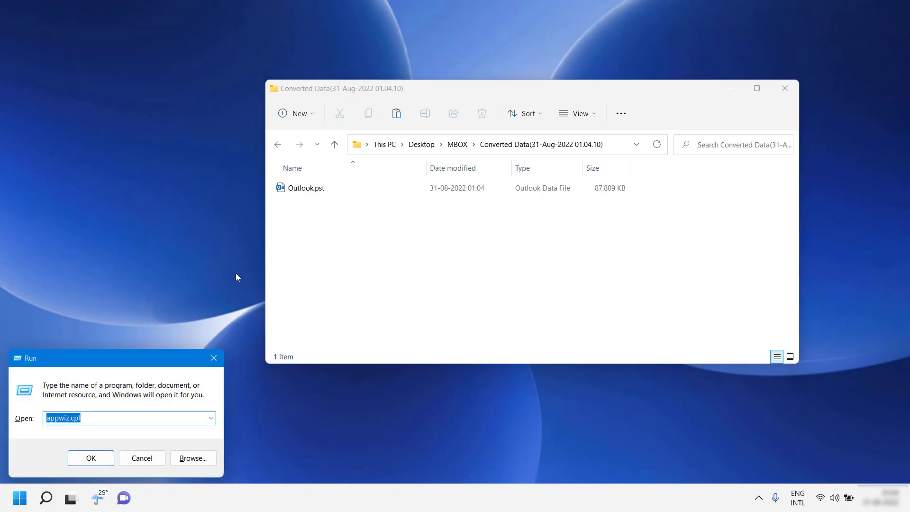
type("ou")
type("k")
key("Return")
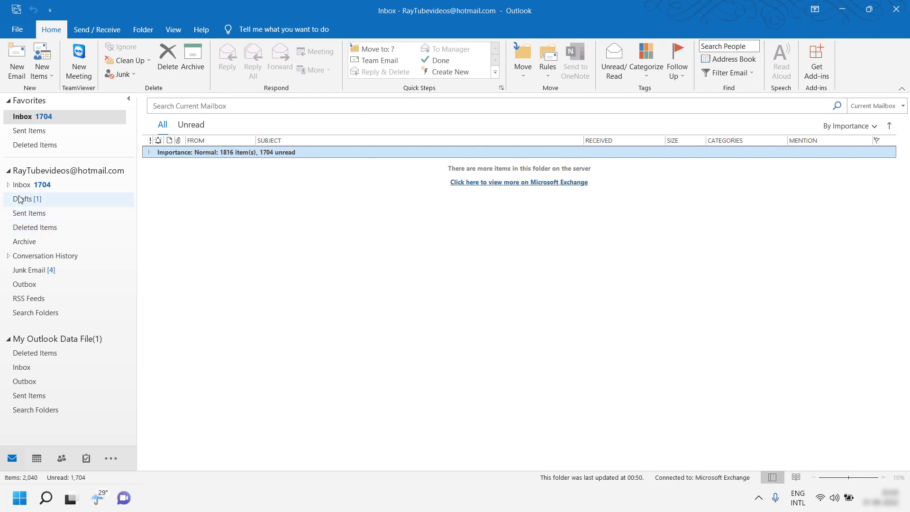
- Collapse the mail account's folder list and show My Outlook Data File(1)'s empty Outbox
left_click(9, 171)
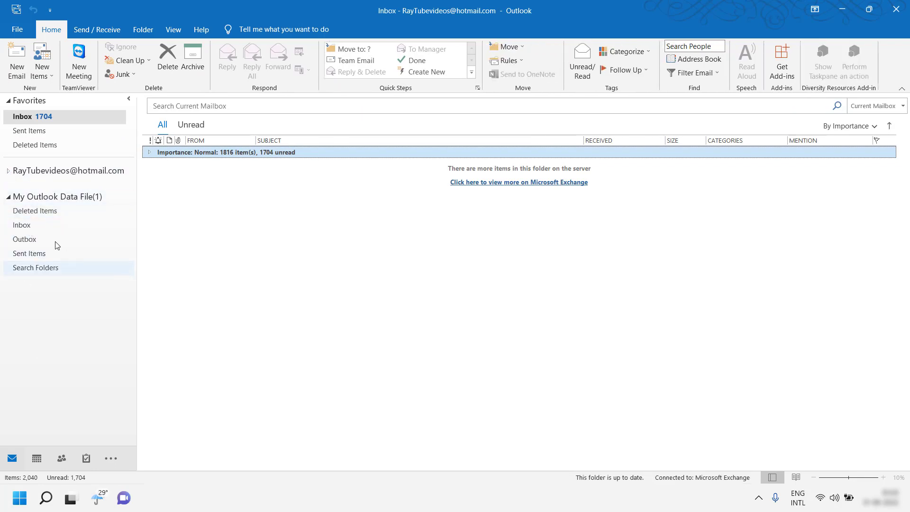
left_click(26, 239)
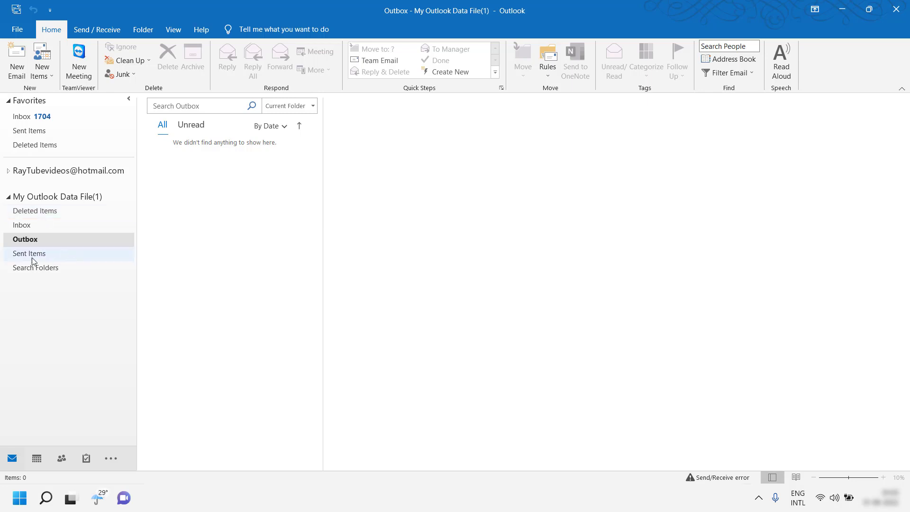
- Start an Import/Export of an Outlook Data File (.pst), choosing not to import duplicates
left_click(18, 29)
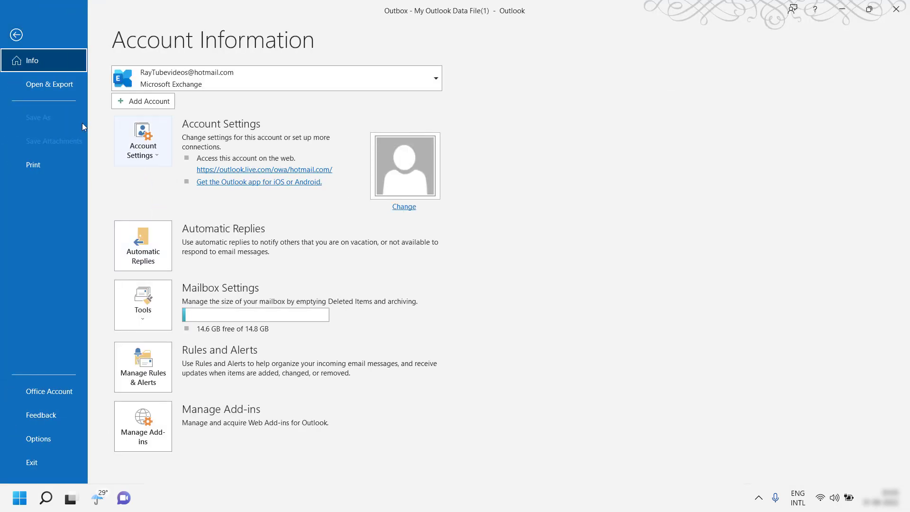
left_click(59, 92)
left_click(142, 206)
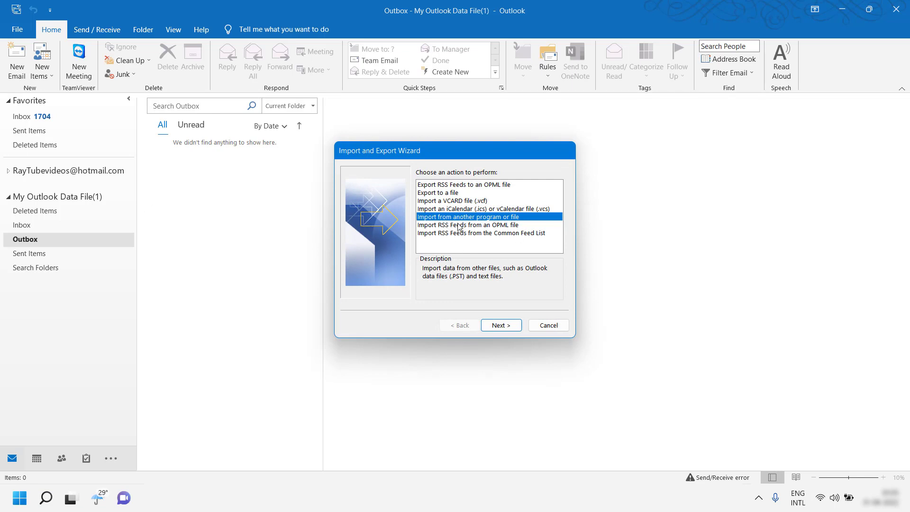
left_click(500, 325)
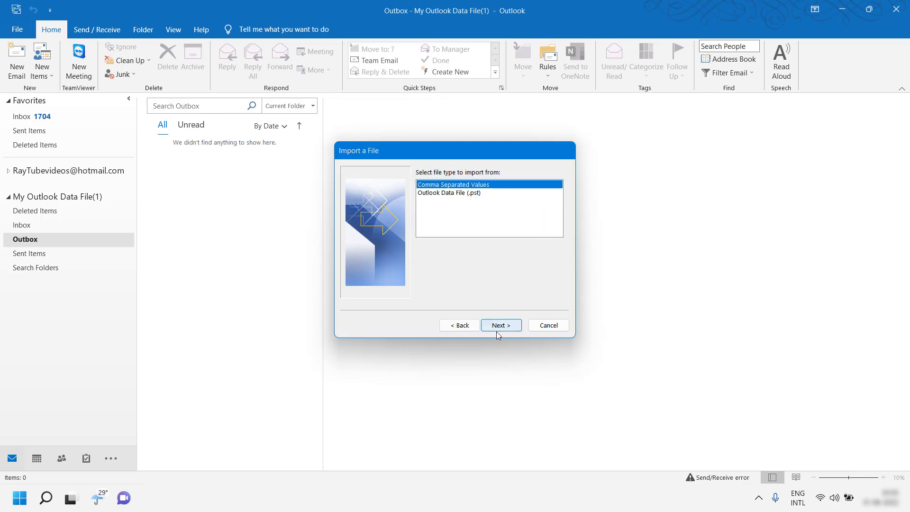
left_click(447, 193)
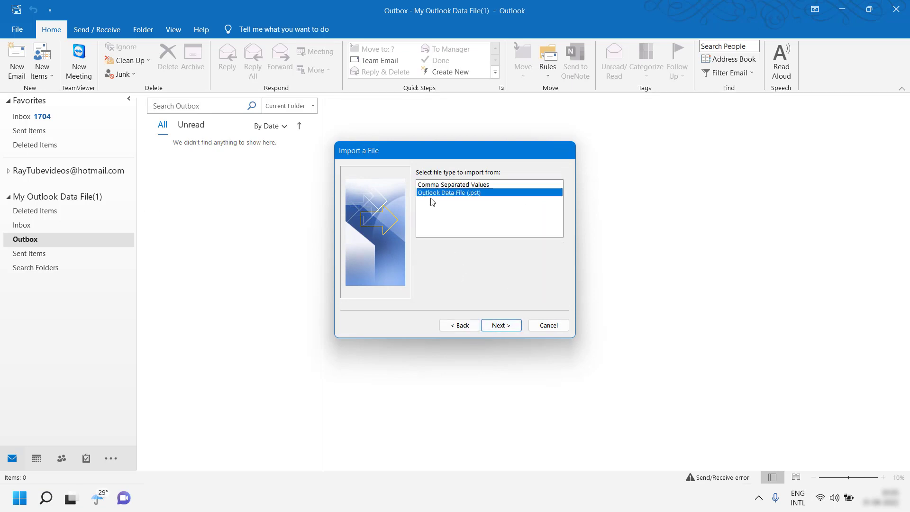
left_click(501, 325)
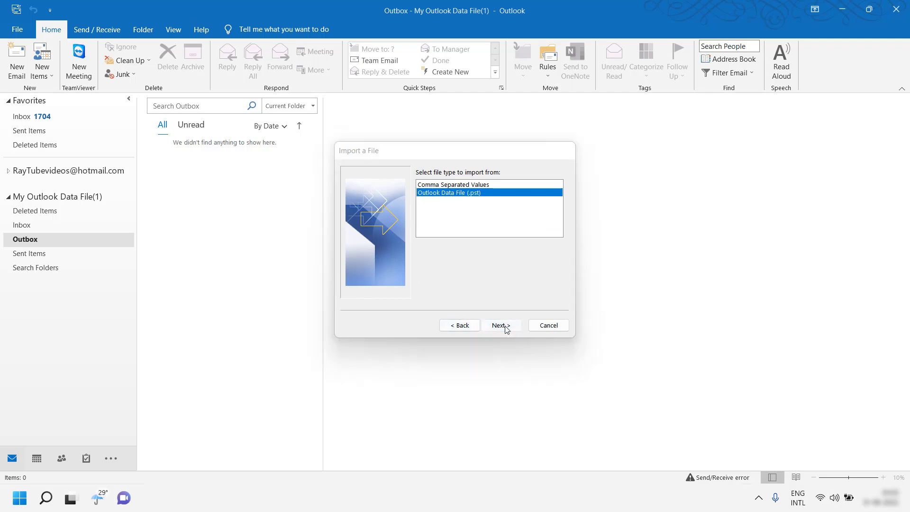
left_click(425, 235)
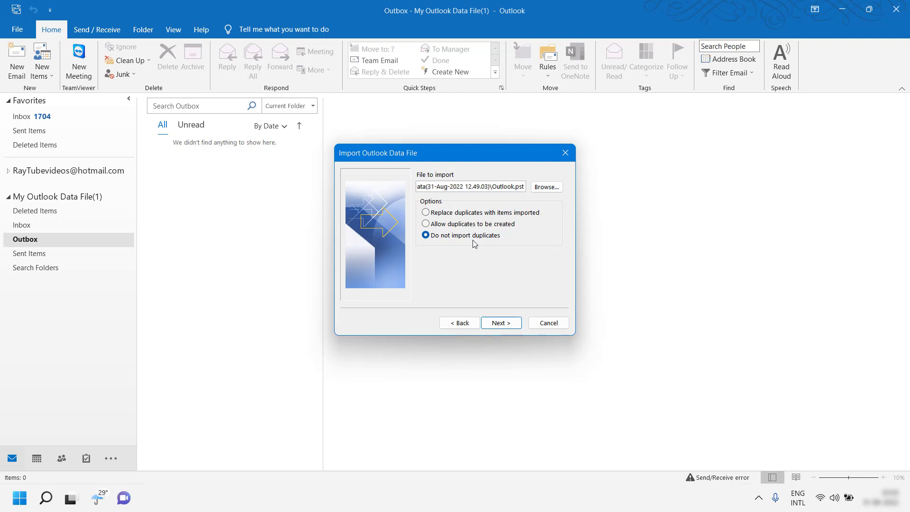
- Select Desktop > MBOX > Converted Data > Outlook.pst as the file to import
left_click(546, 187)
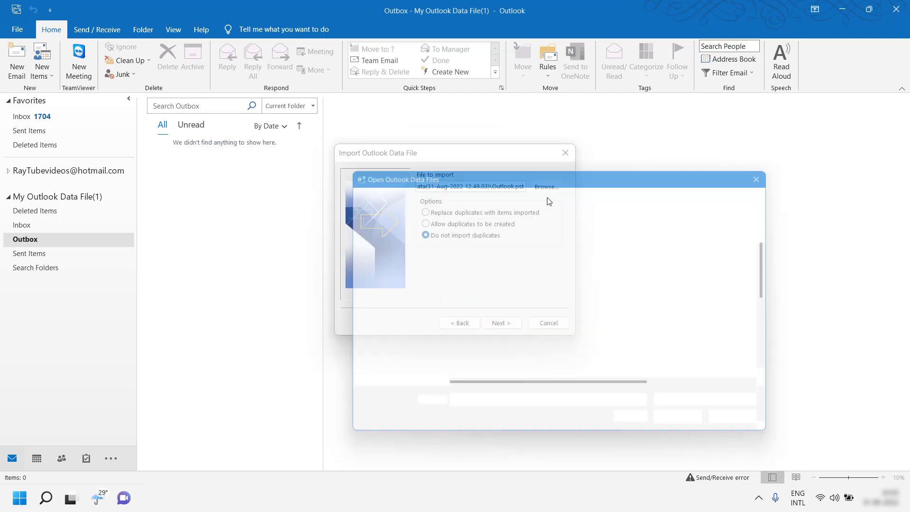
left_click(395, 284)
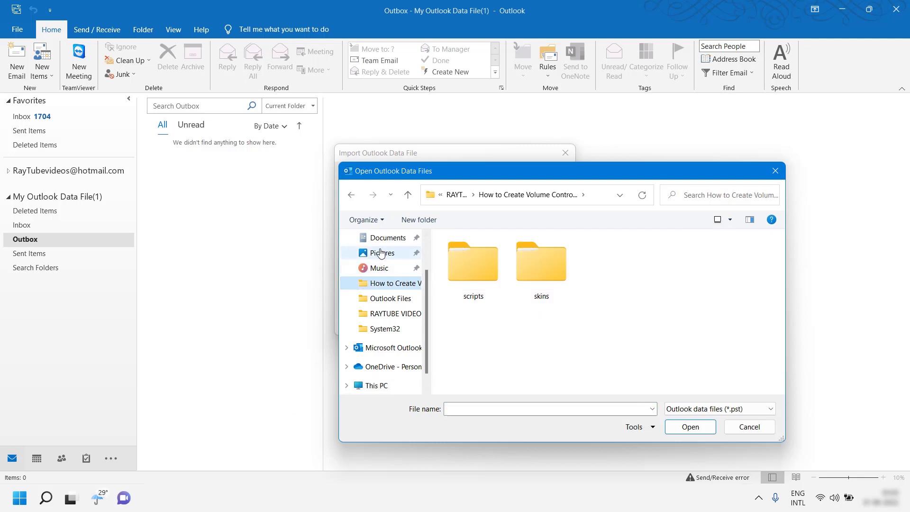
scroll(391, 263, "up", 2)
left_click(383, 256)
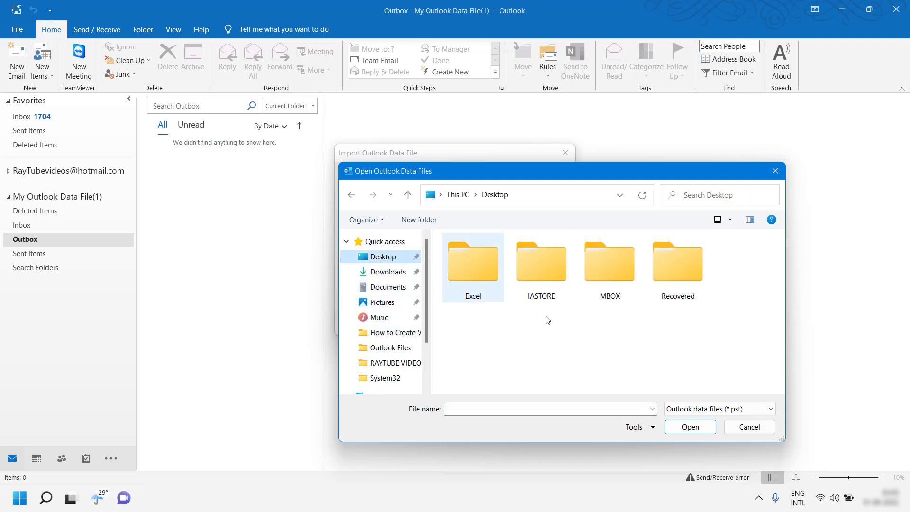
double_click(607, 277)
double_click(517, 257)
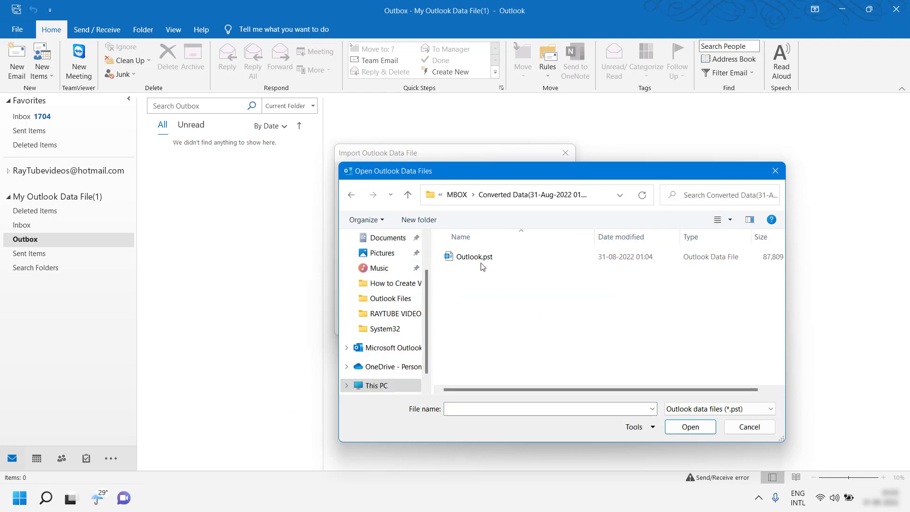
left_click(473, 257)
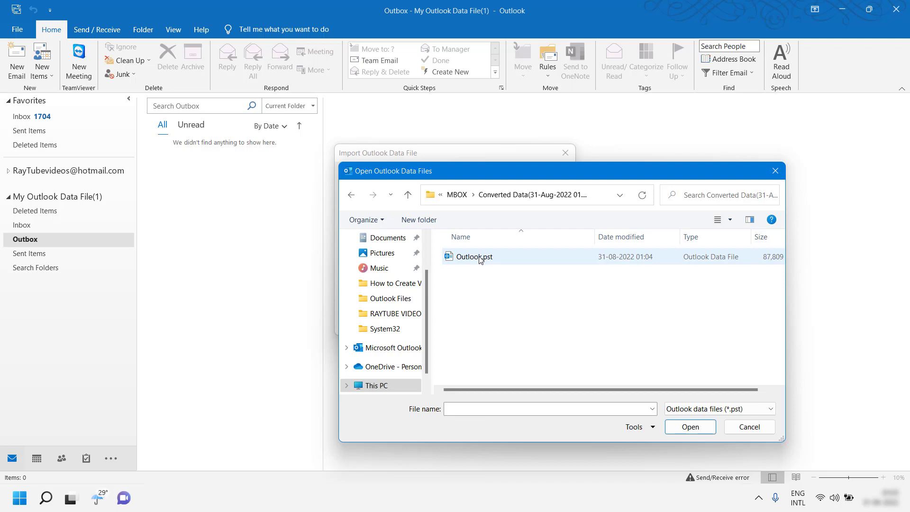
left_click(689, 427)
- Finish the import and dismiss the overdue Calendar Planning reminder
left_click(501, 322)
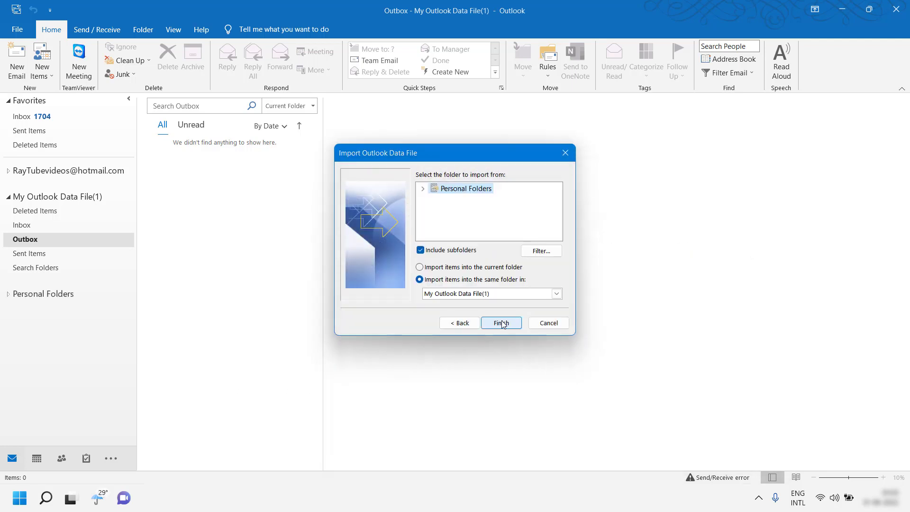
left_click(502, 323)
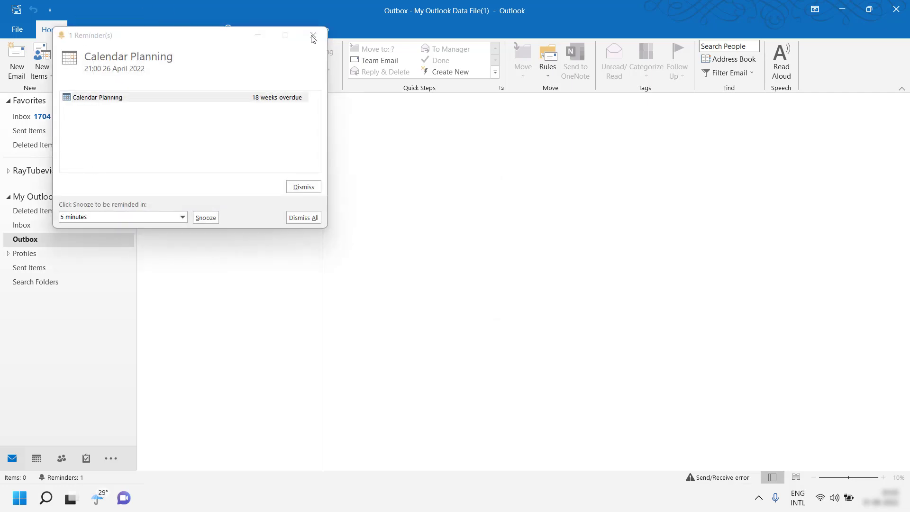
left_click(256, 37)
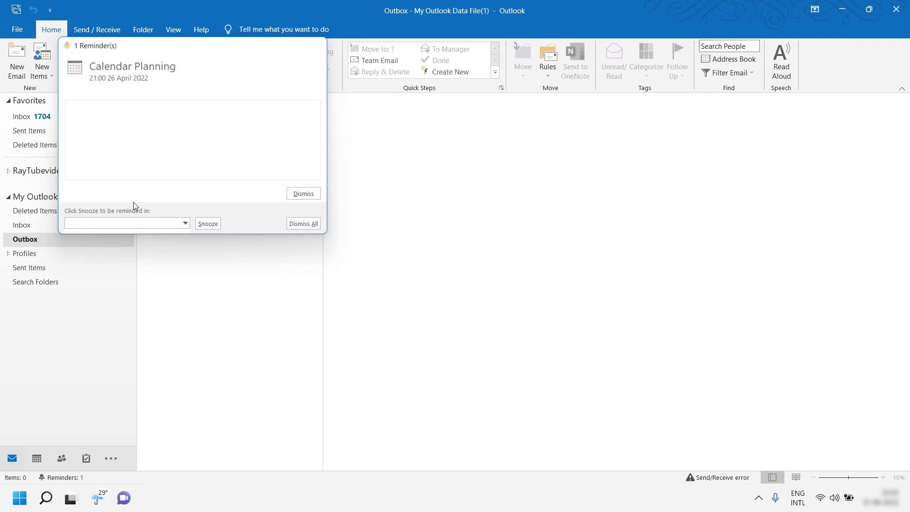
- Expand Profiles > zog6a4ak.default > ImapMail > imap.gmail-1.com > [Gmail], open INBOX, and read the SnapDeal email
left_click(9, 254)
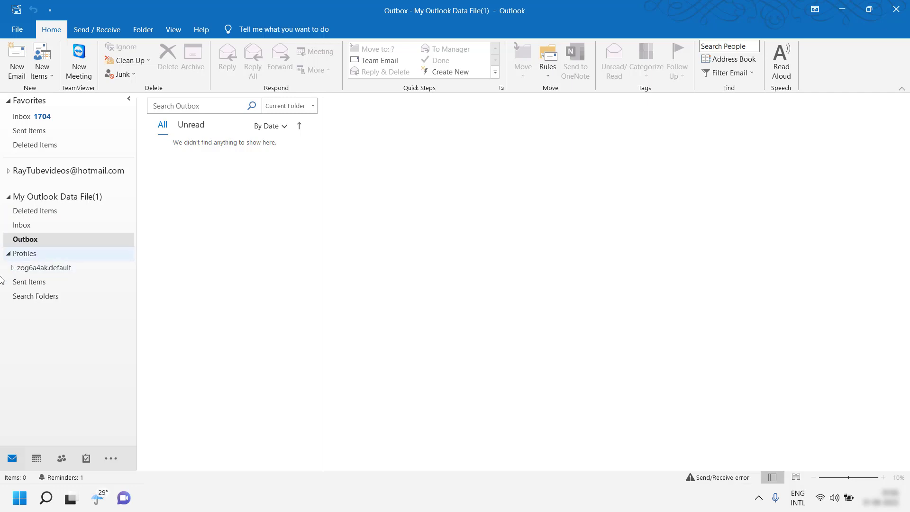
left_click(12, 268)
left_click(17, 282)
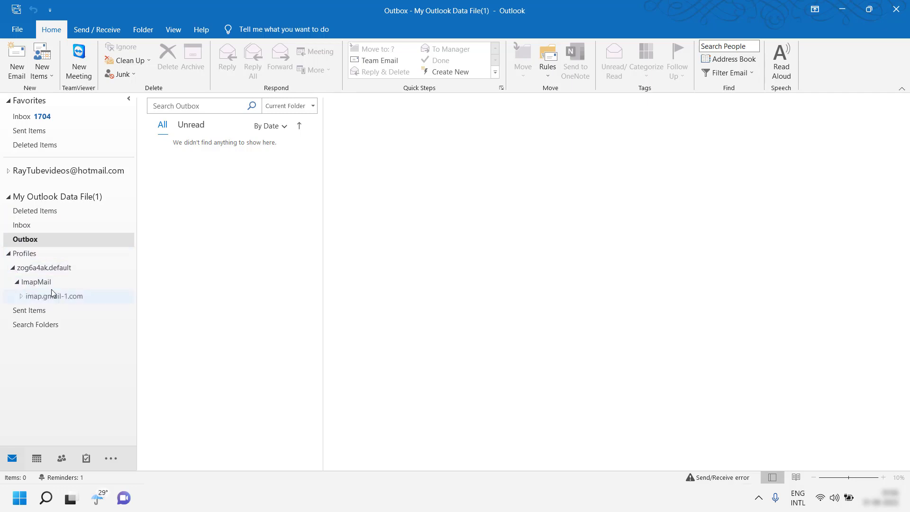
left_click(21, 295)
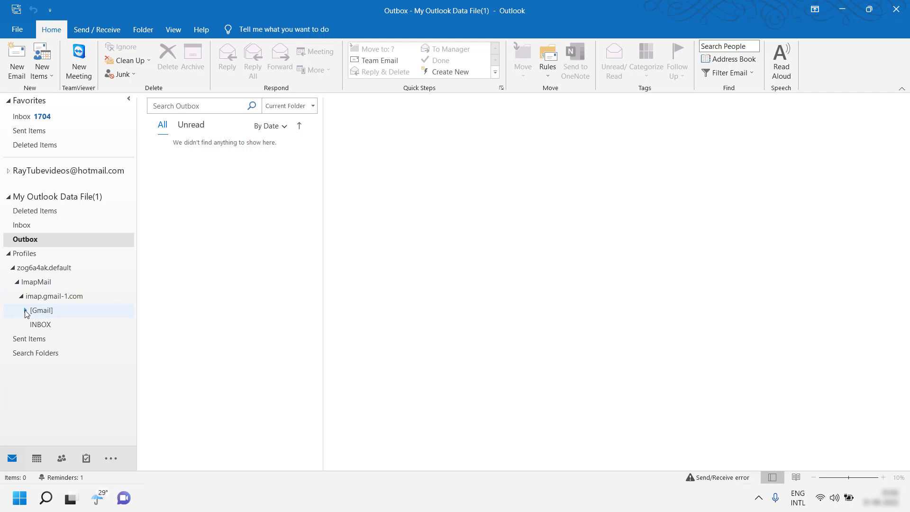
left_click(26, 310)
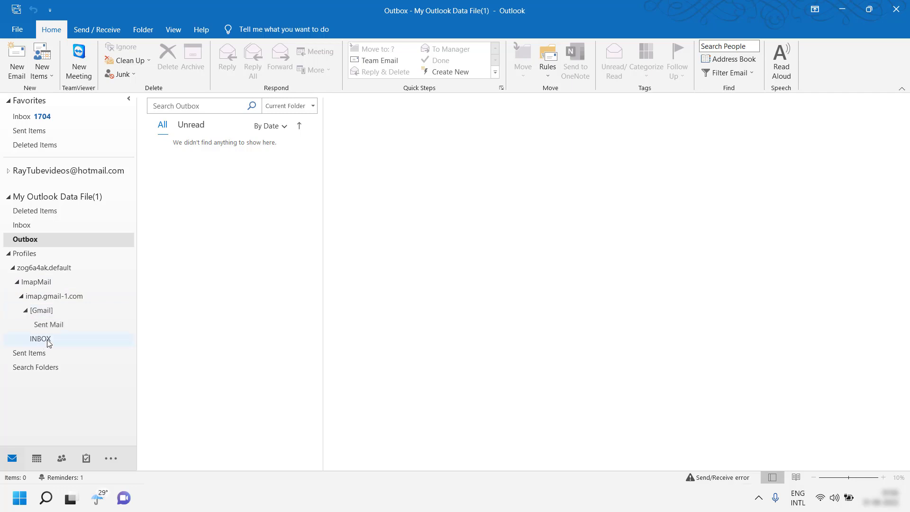
left_click(41, 339)
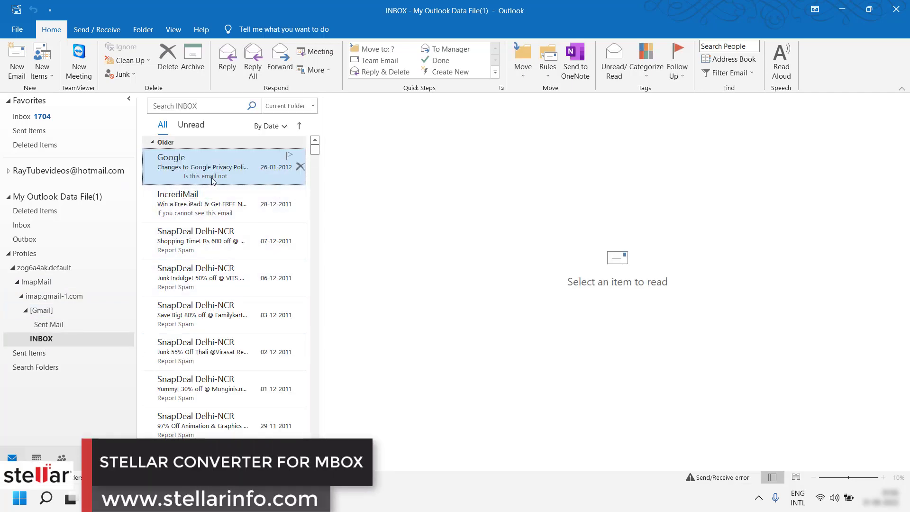
left_click(247, 169)
left_click(237, 234)
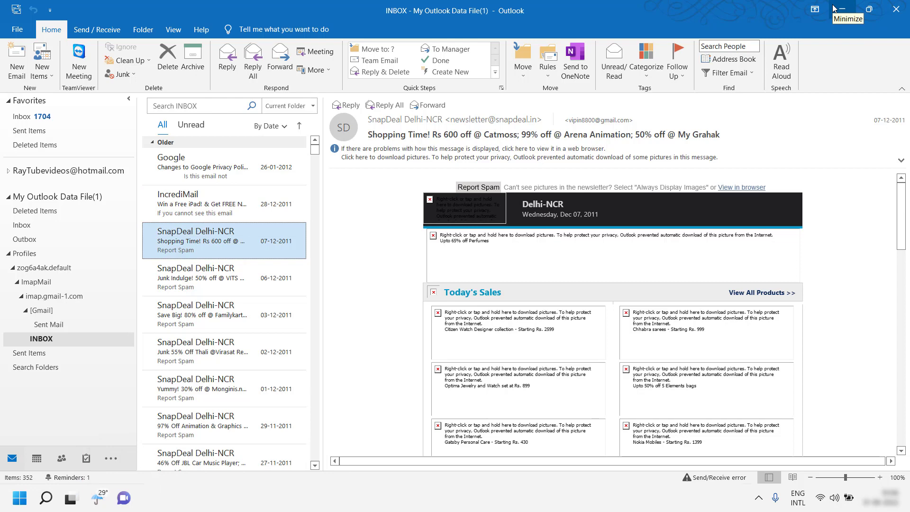
- Minimize Outlook and the Converted Data Explorer window to reveal the desktop
left_click(842, 10)
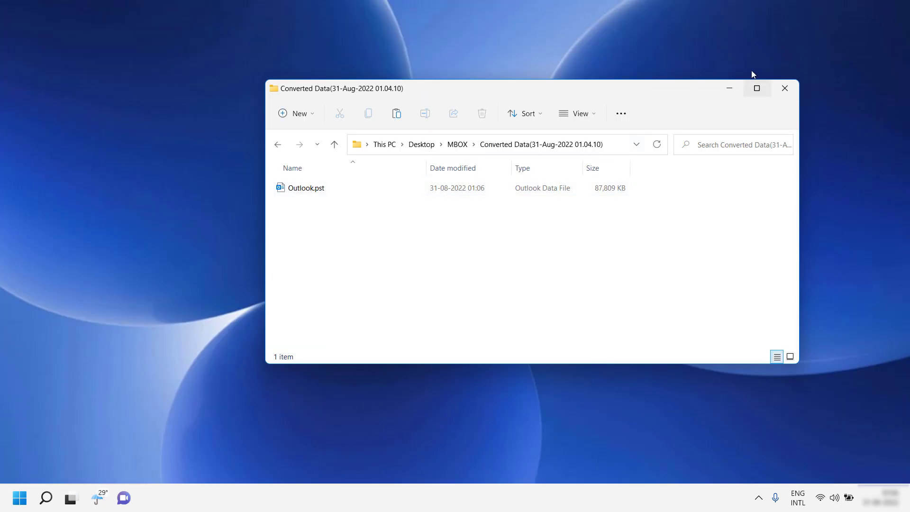
left_click(729, 89)
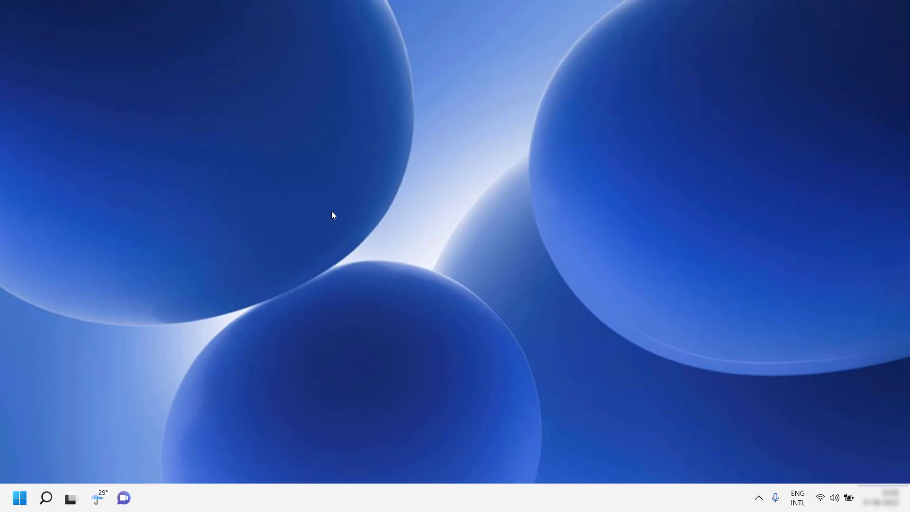